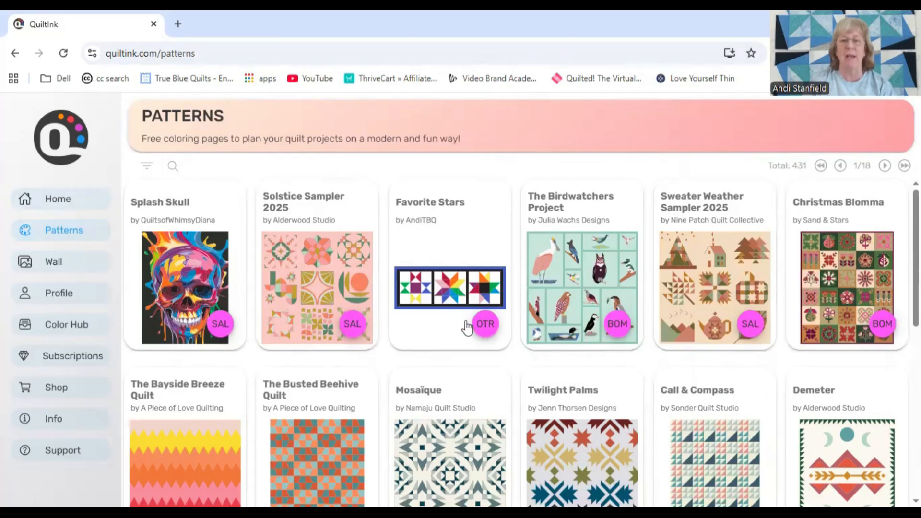
# Create a new mock-up of the Favorite Stars table runner from New layout 4026 and clear all its colors.
pyautogui.click(429, 326)
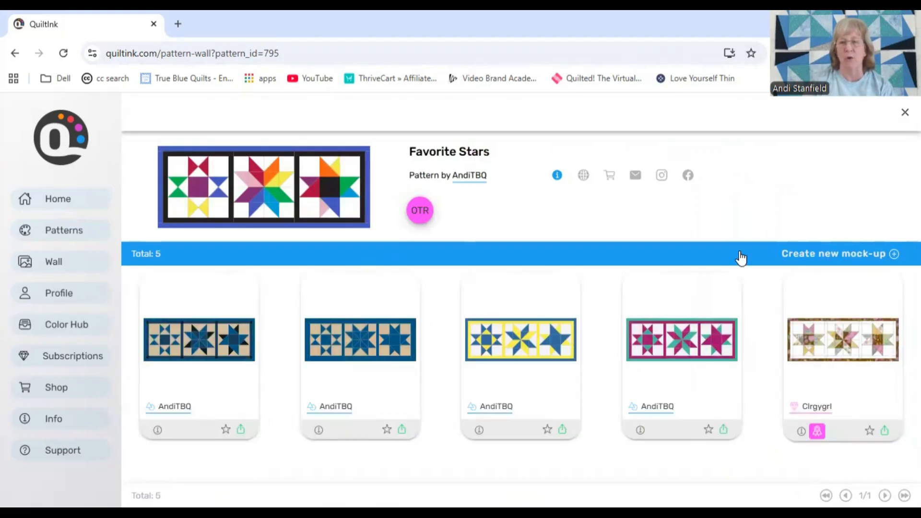
pyautogui.click(789, 256)
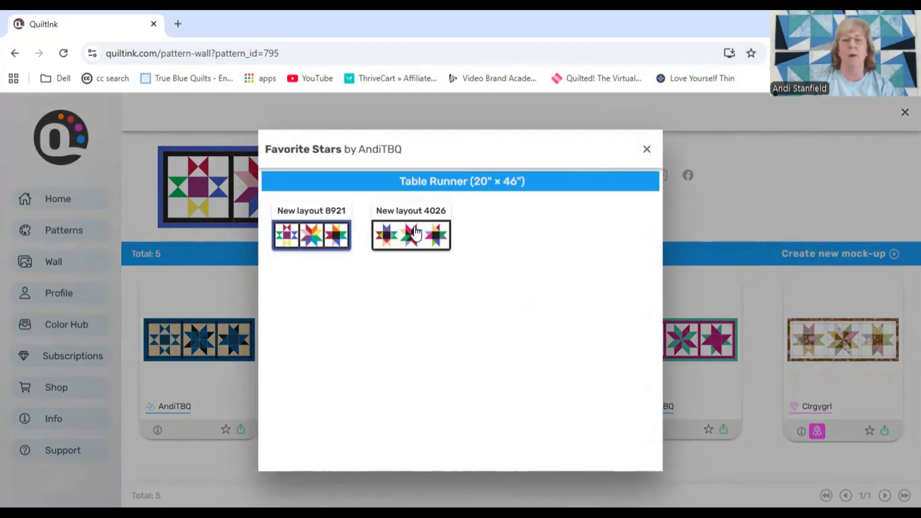
pyautogui.click(405, 235)
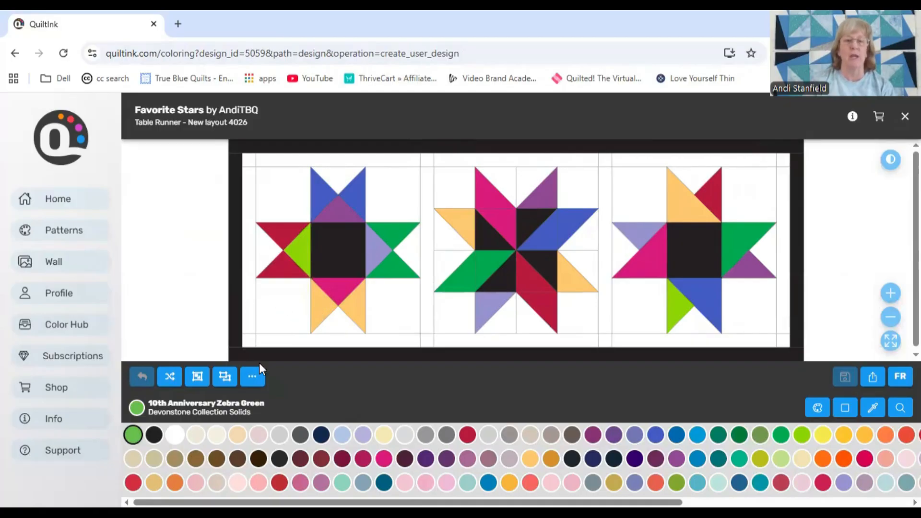
pyautogui.click(253, 378)
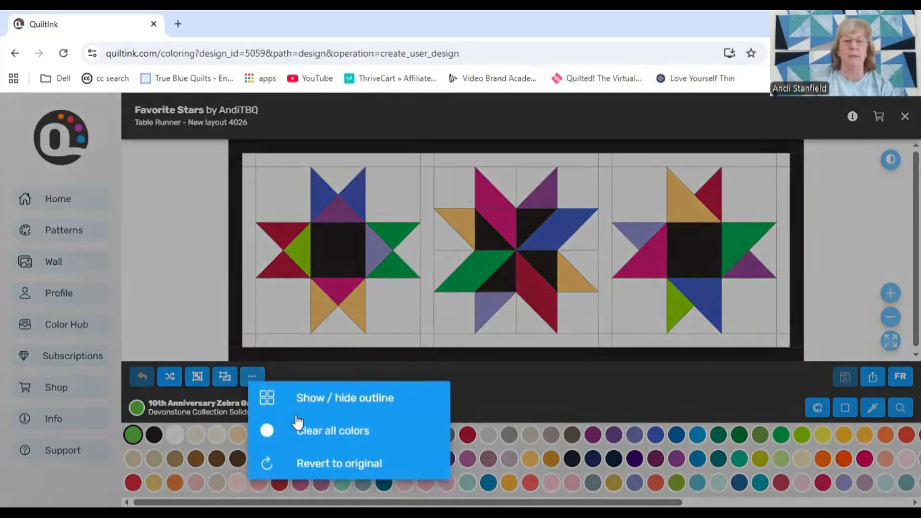
pyautogui.click(307, 431)
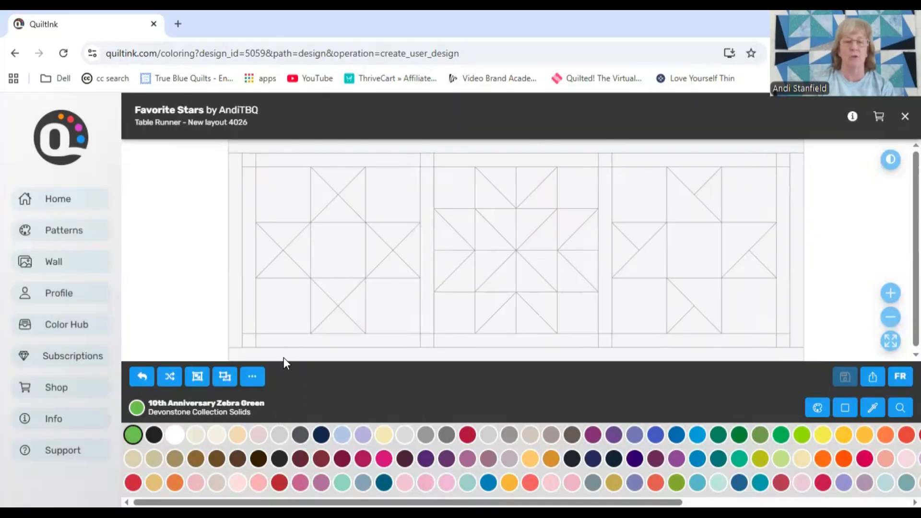
# Switch the color palette to Solids - Free Spirit.
pyautogui.click(816, 407)
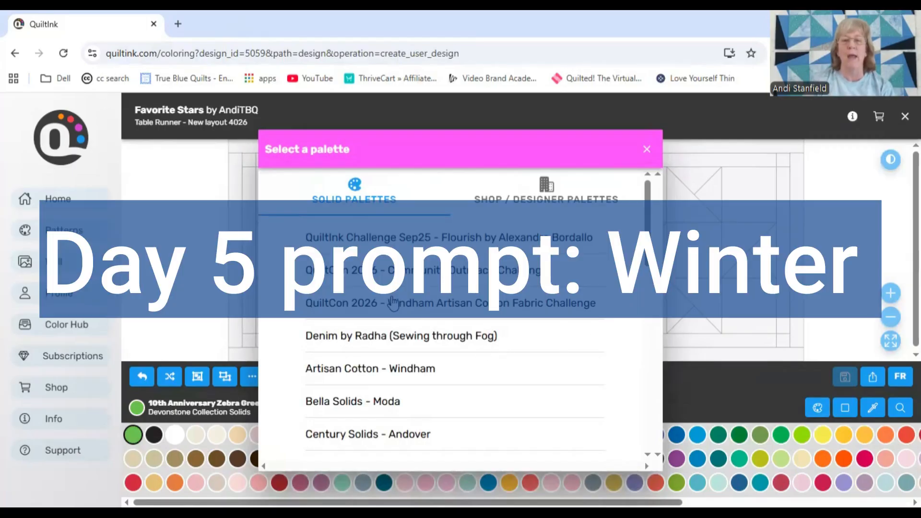
pyautogui.scroll(-4, 405, 380)
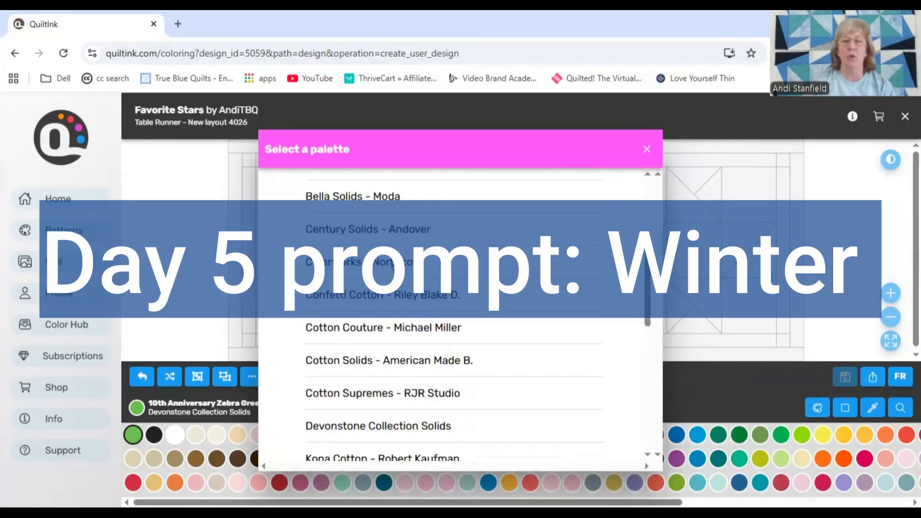
pyautogui.scroll(-6, 405, 360)
pyautogui.scroll(-3, 402, 350)
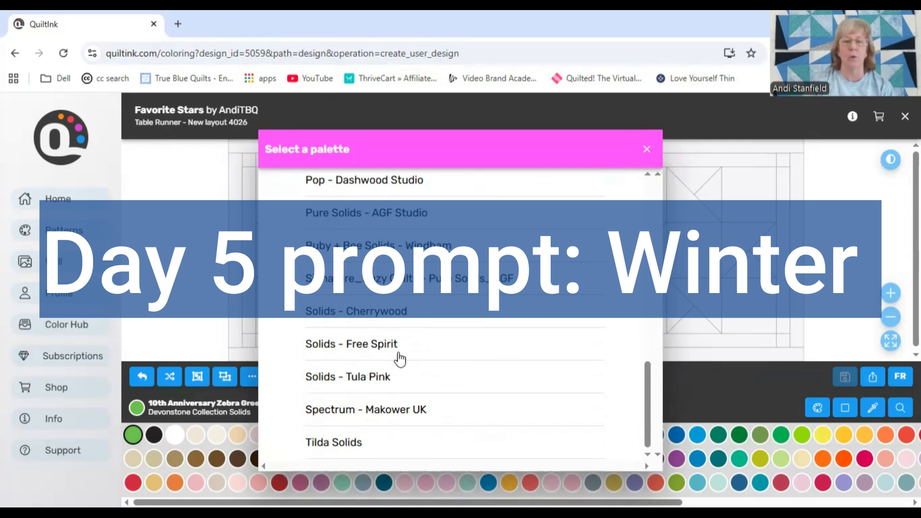
pyautogui.click(385, 344)
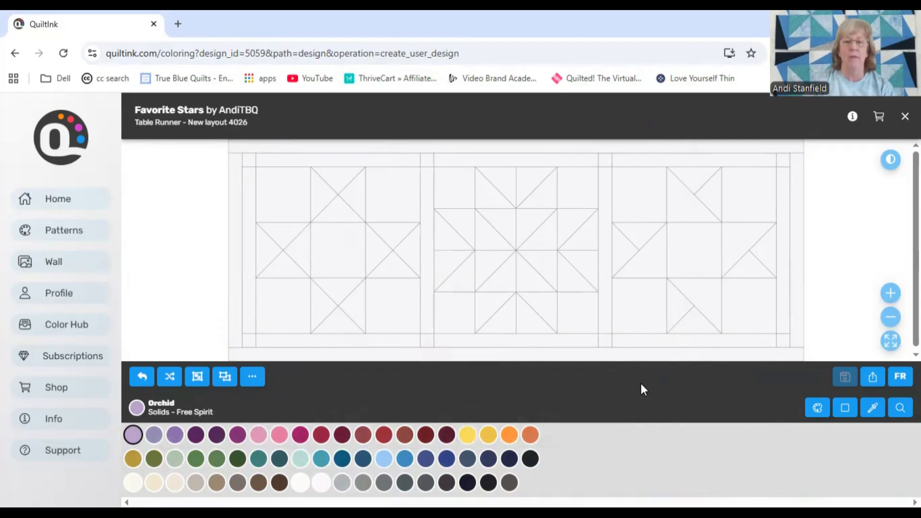
# Fill all eight points of the first star, with their merged pieces in the other stars, in Blue Bell.
pyautogui.click(382, 460)
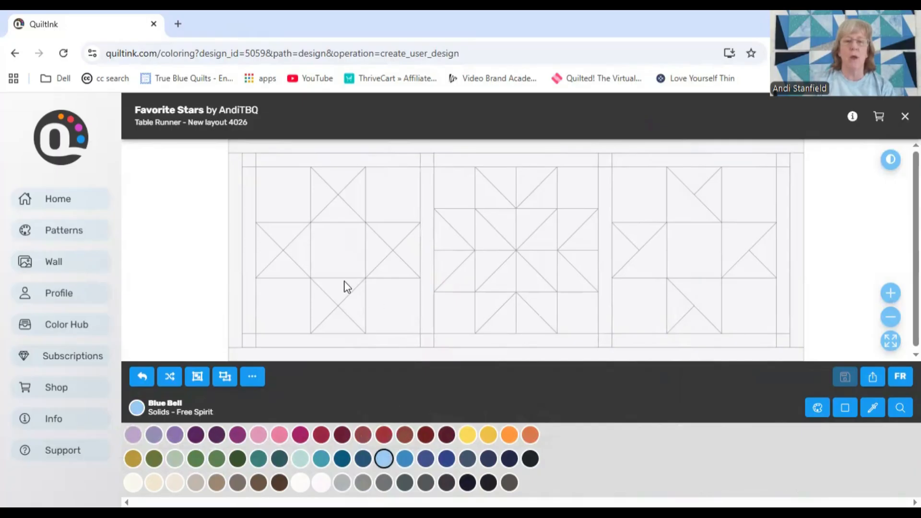
pyautogui.click(315, 199)
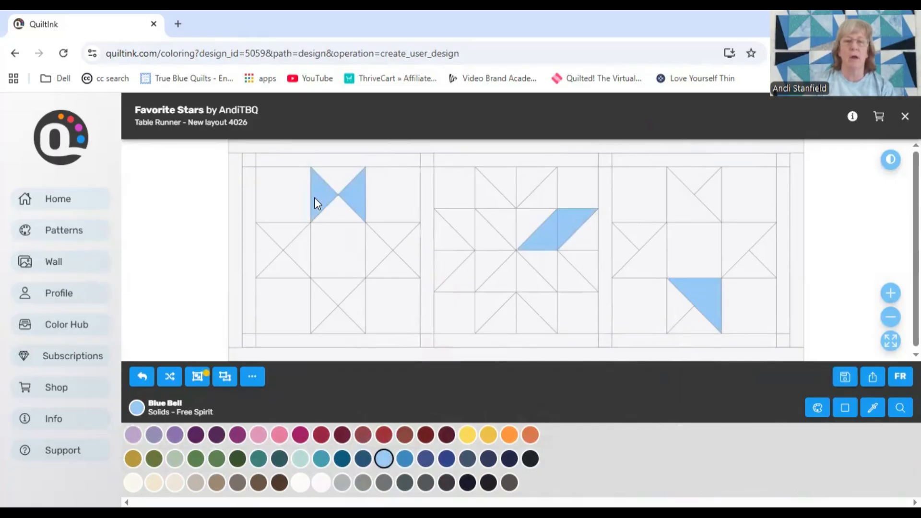
pyautogui.click(286, 240)
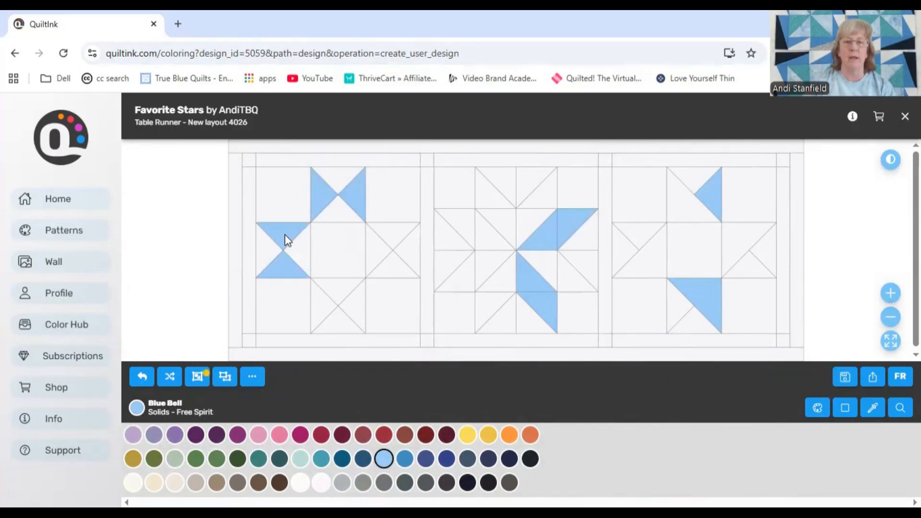
pyautogui.click(321, 308)
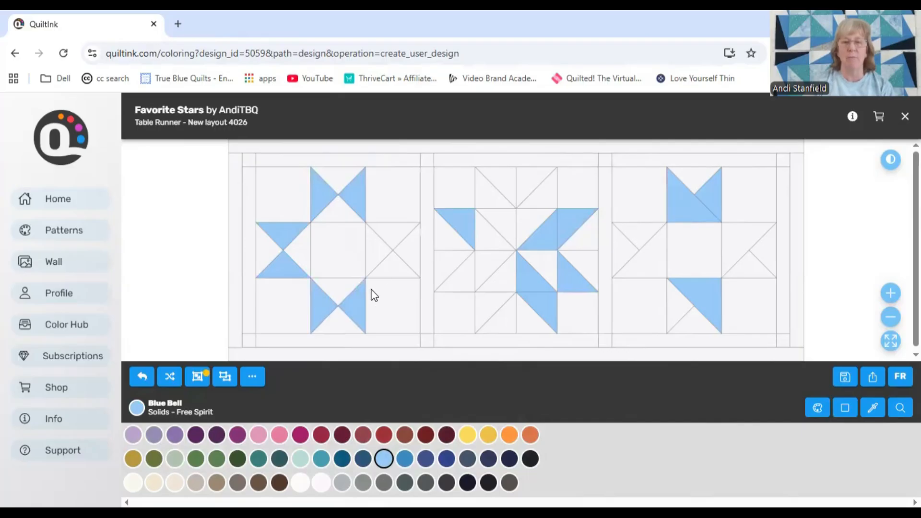
pyautogui.click(401, 271)
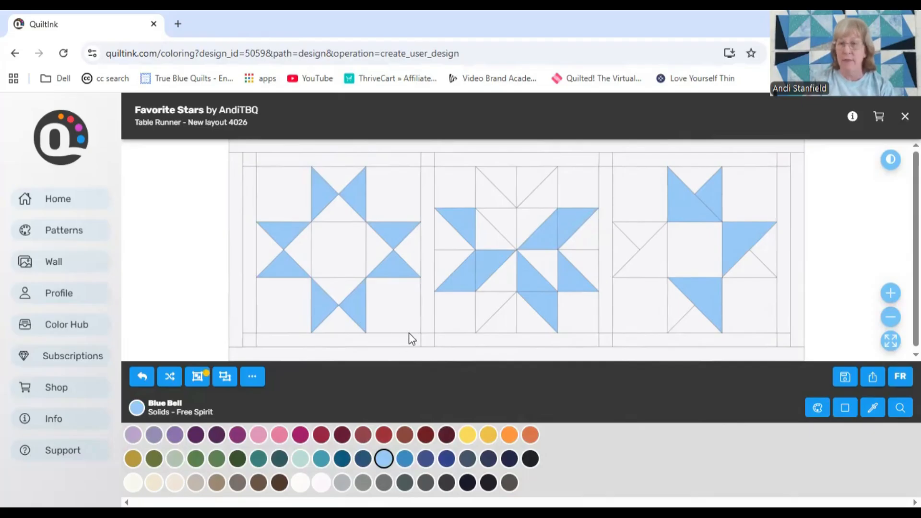
# Unmerge all pieces of the mock-up, accepting the loss of its fabric requirements.
pyautogui.click(252, 376)
pyautogui.click(229, 383)
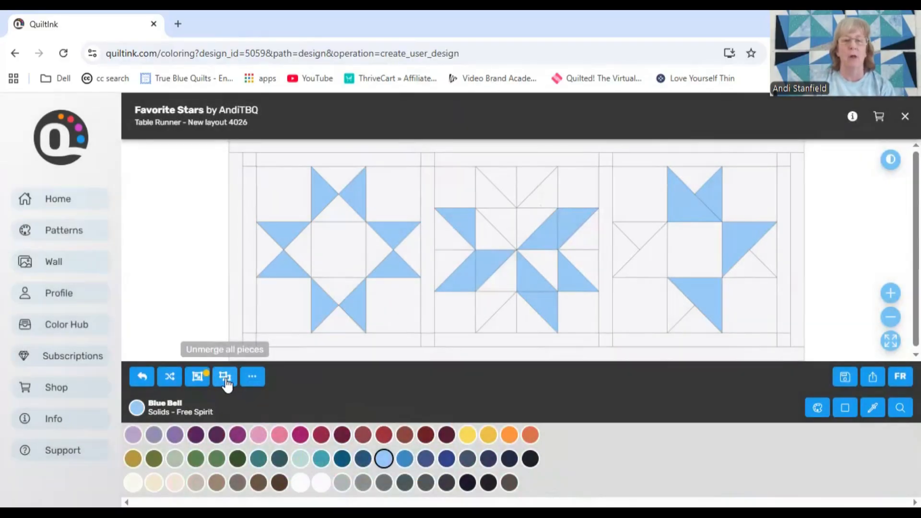
pyautogui.click(225, 379)
pyautogui.click(553, 354)
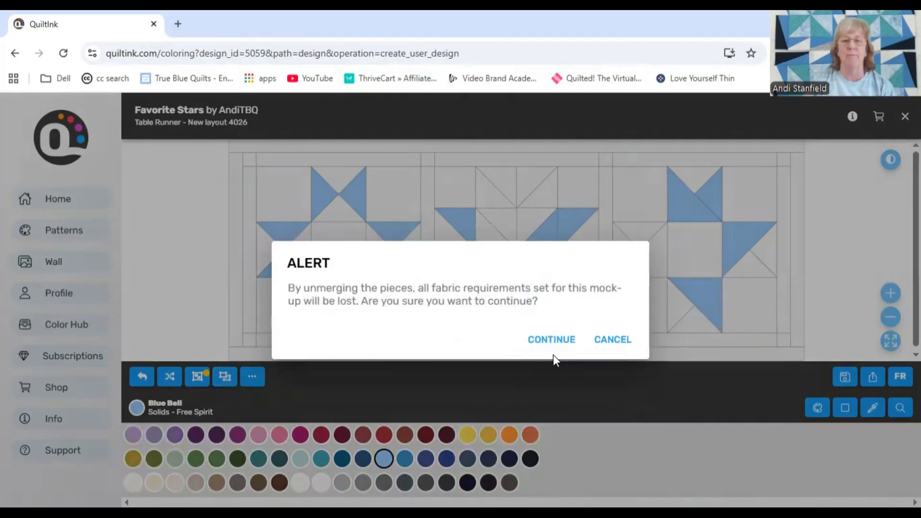
pyautogui.click(549, 341)
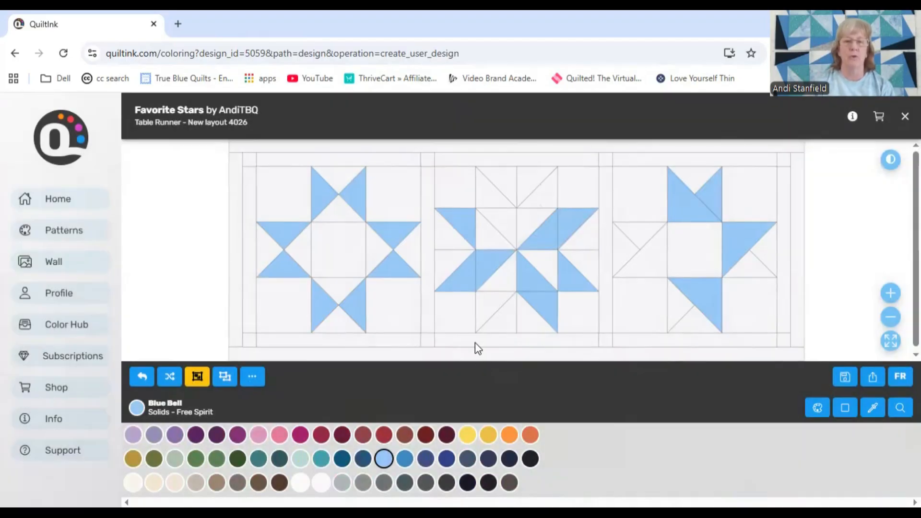
# Color the center squares of the first and third stars and four alternating diamonds of the middle star in Peacock.
pyautogui.click(342, 459)
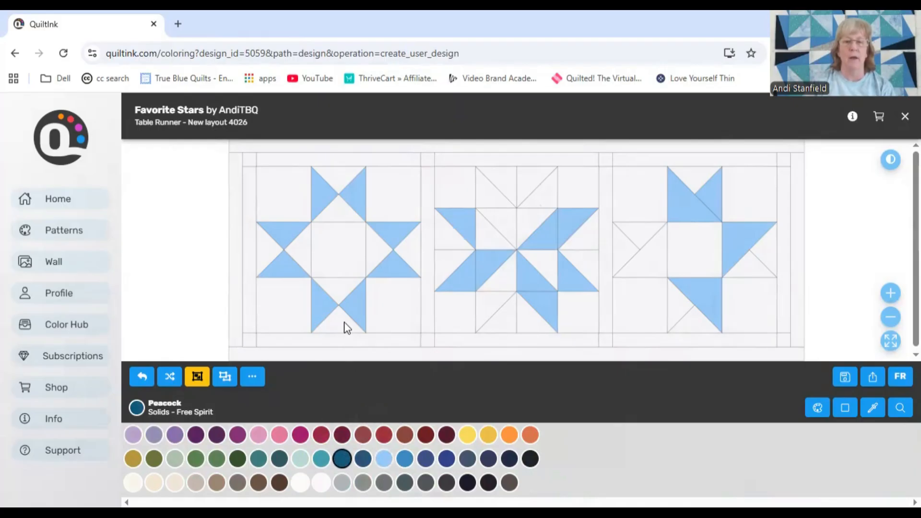
pyautogui.click(331, 252)
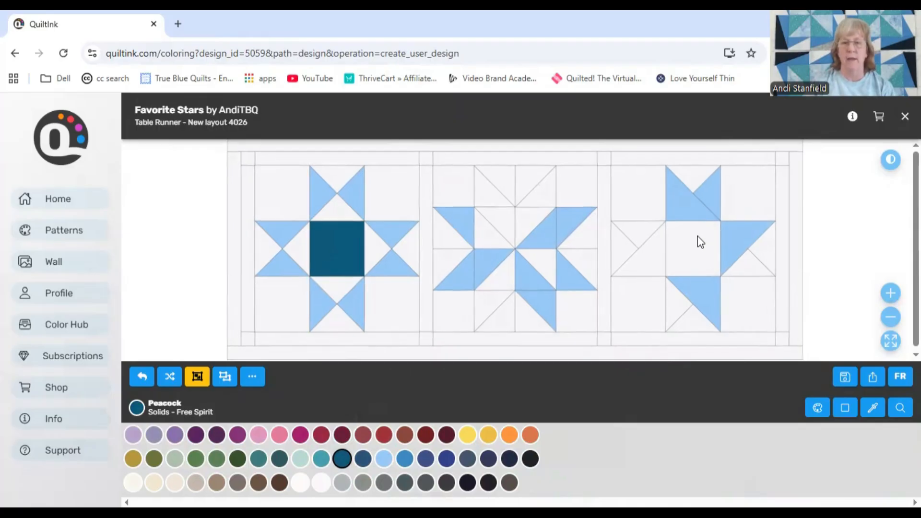
pyautogui.click(691, 252)
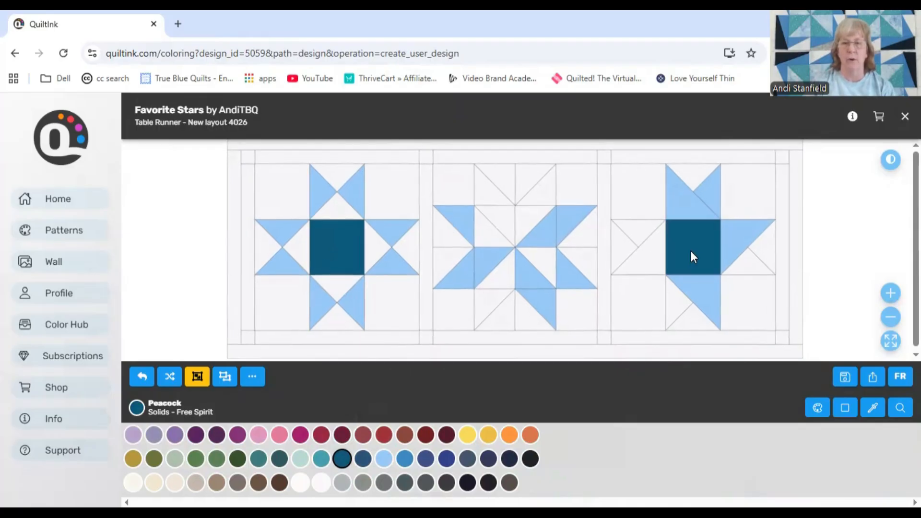
pyautogui.click(526, 224)
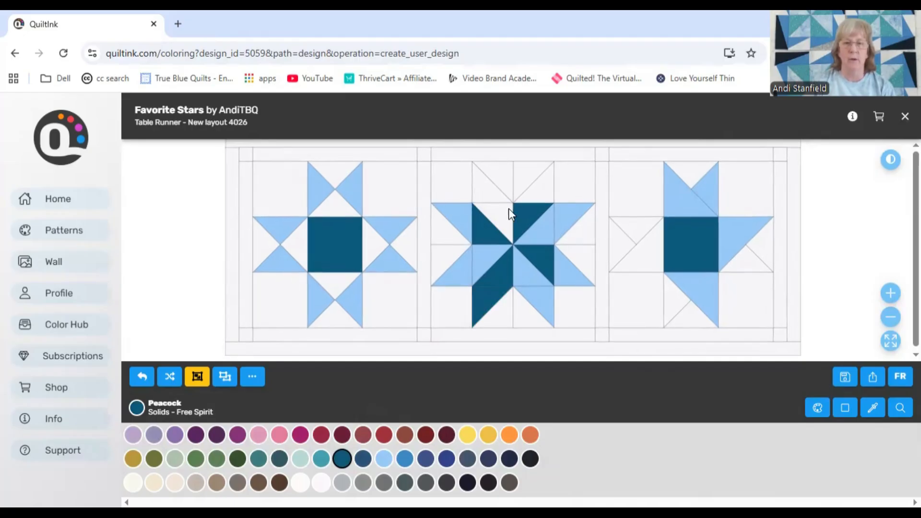
pyautogui.click(461, 216)
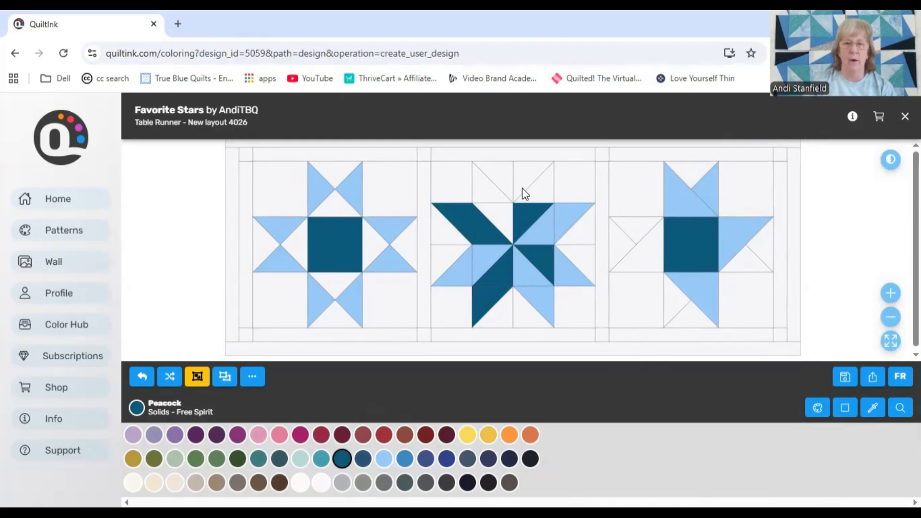
pyautogui.click(568, 271)
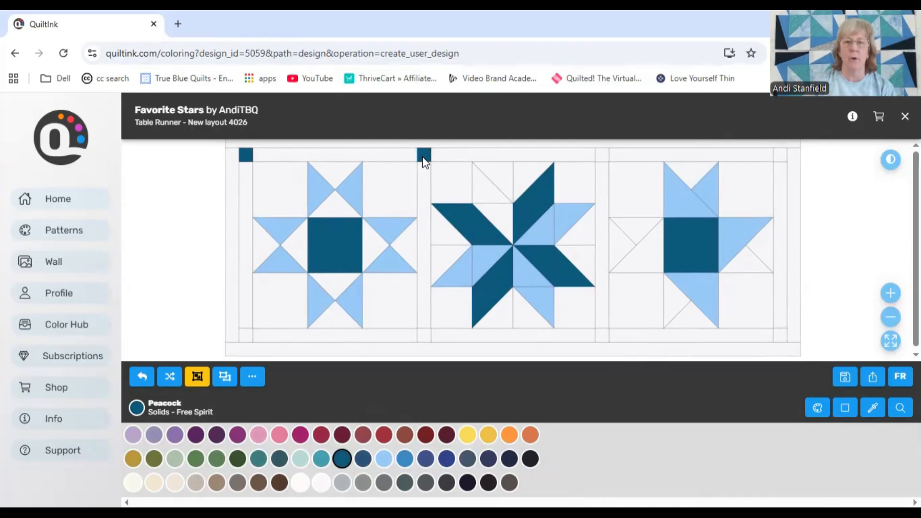
# Fill the remaining sashing cornerstones along the upper and lower edges of the star blocks with Peacock.
pyautogui.click(780, 158)
pyautogui.click(781, 336)
pyautogui.click(602, 335)
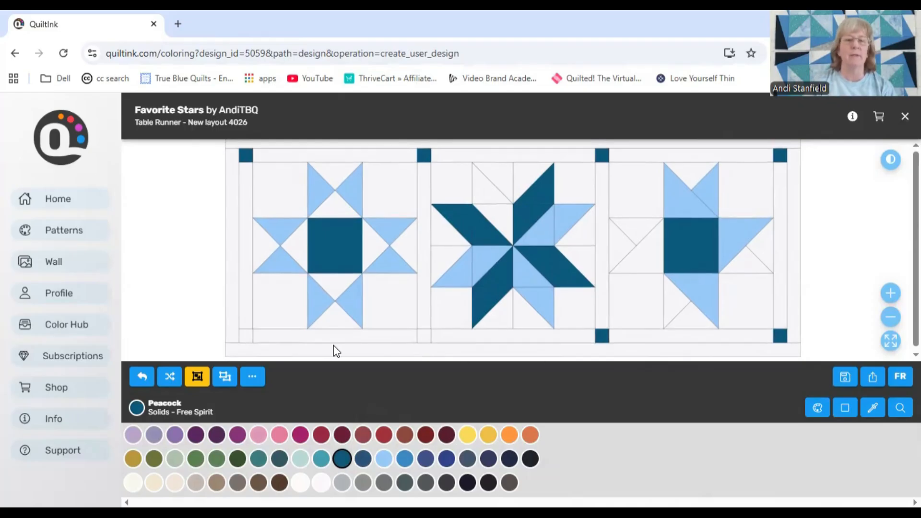
pyautogui.click(245, 337)
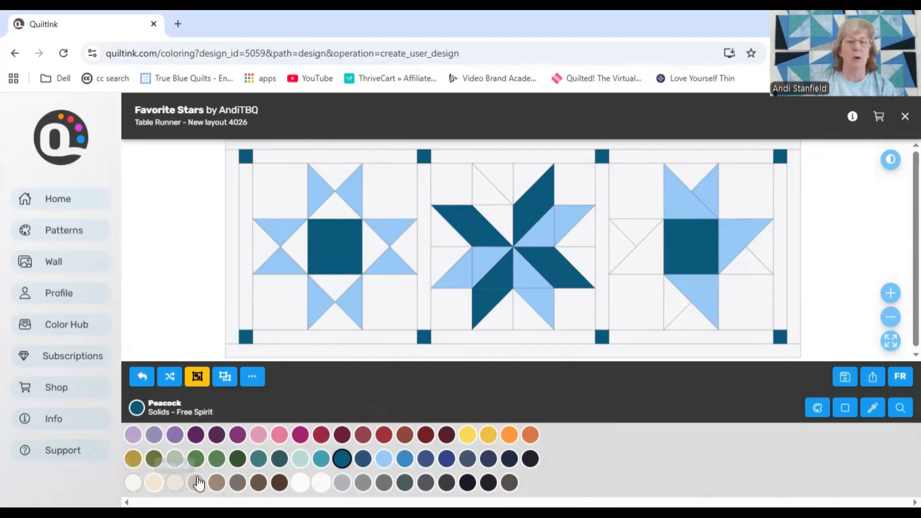
# Color the first star's two upper points and the third star's four small outer triangles in Oasis.
pyautogui.click(174, 460)
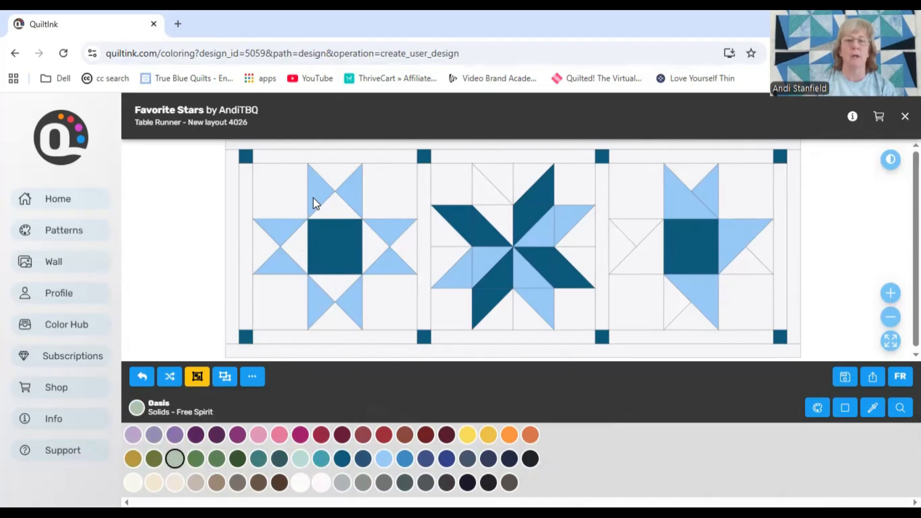
pyautogui.click(350, 197)
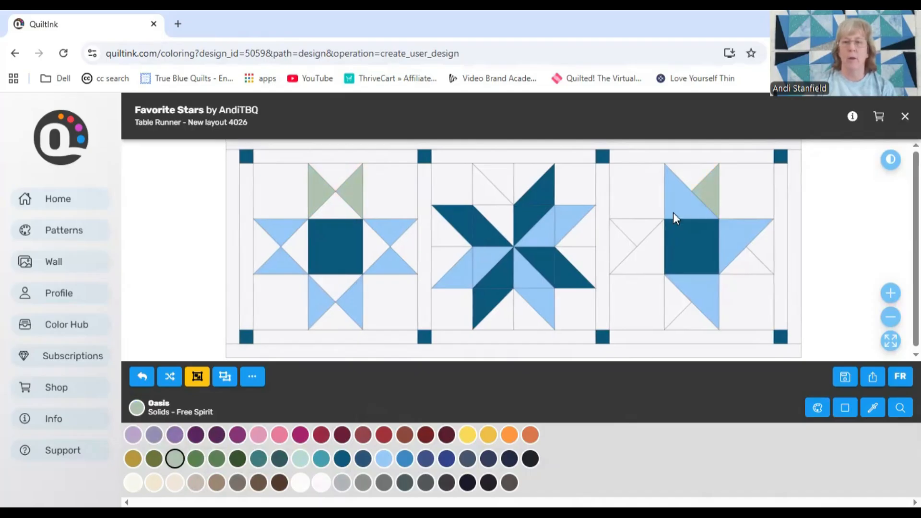
pyautogui.click(641, 231)
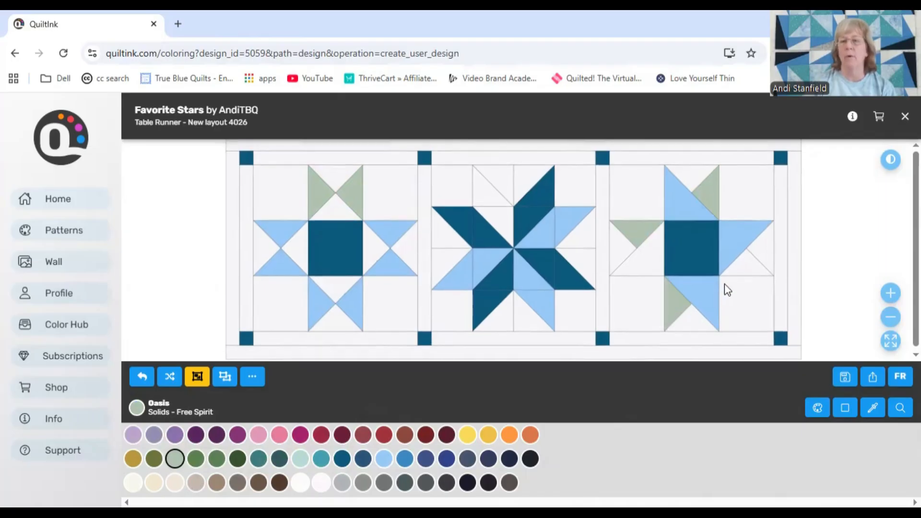
pyautogui.click(748, 270)
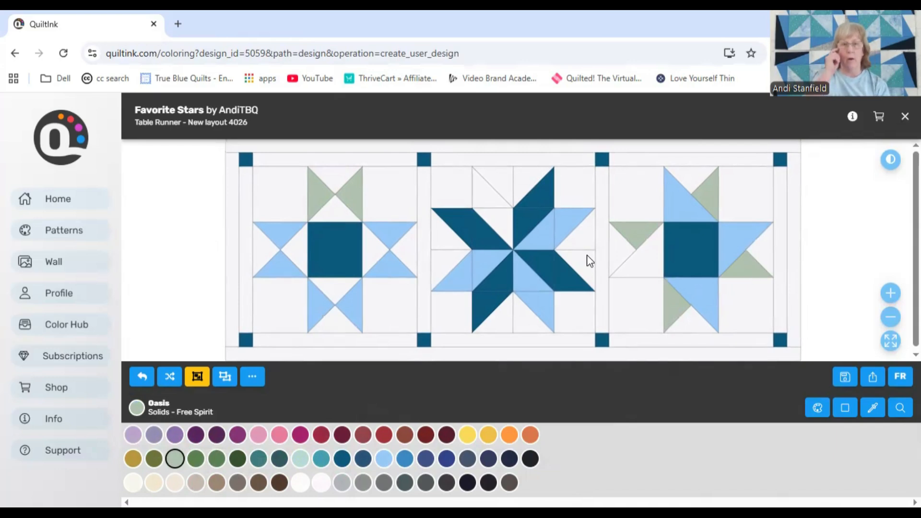
# Fill the four inner triangles between the Peacock diamonds of the middle star with Oasis, undoing the misplaced fill.
pyautogui.click(510, 223)
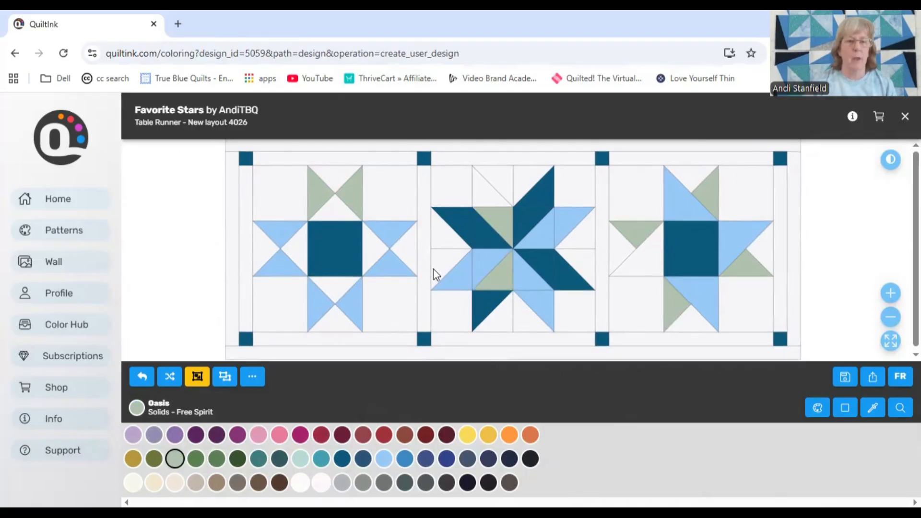
pyautogui.click(140, 379)
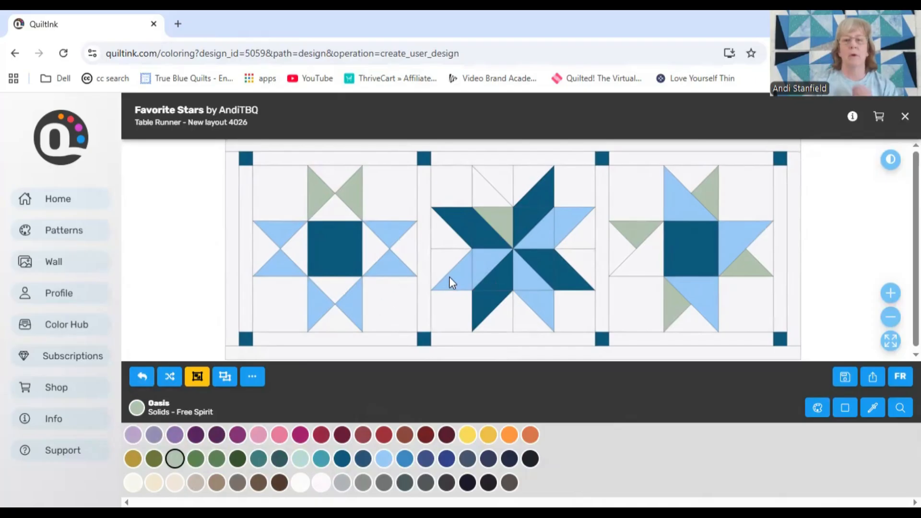
pyautogui.moveTo(528, 278); pyautogui.dragTo(526, 275)
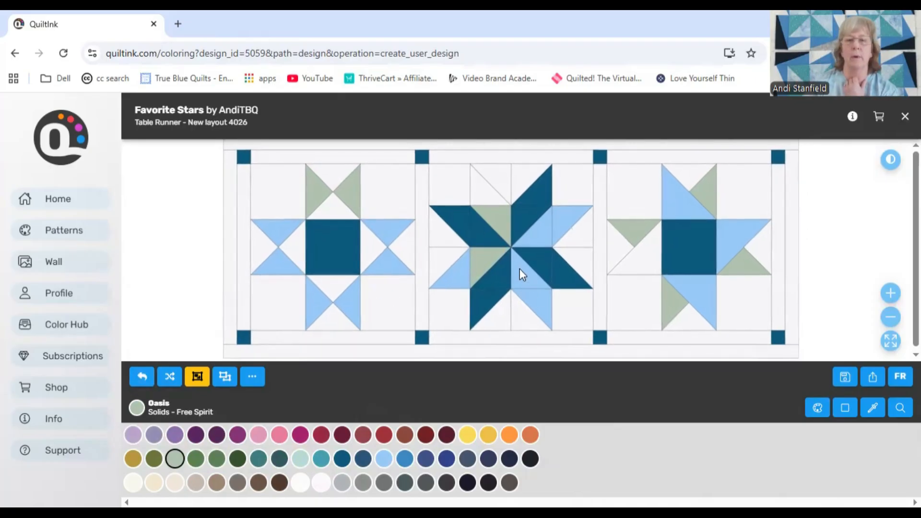
pyautogui.moveTo(540, 238); pyautogui.dragTo(538, 237)
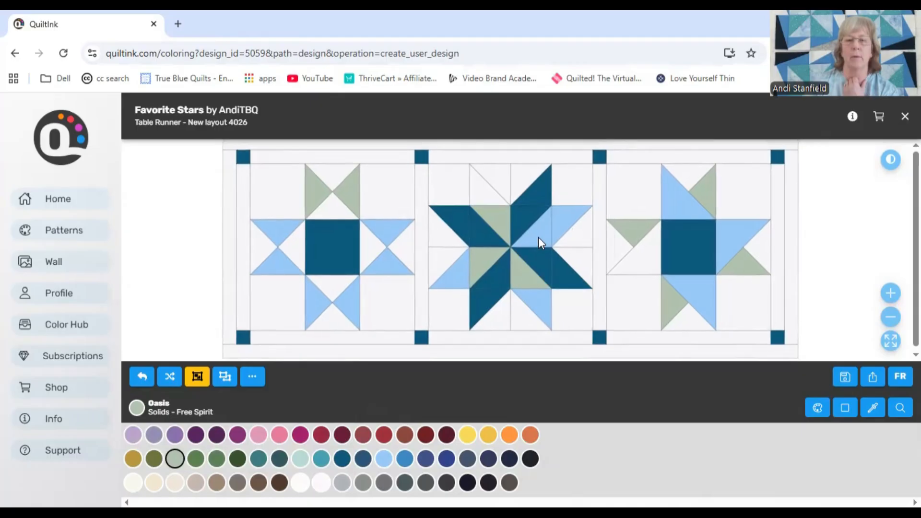
pyautogui.click(537, 234)
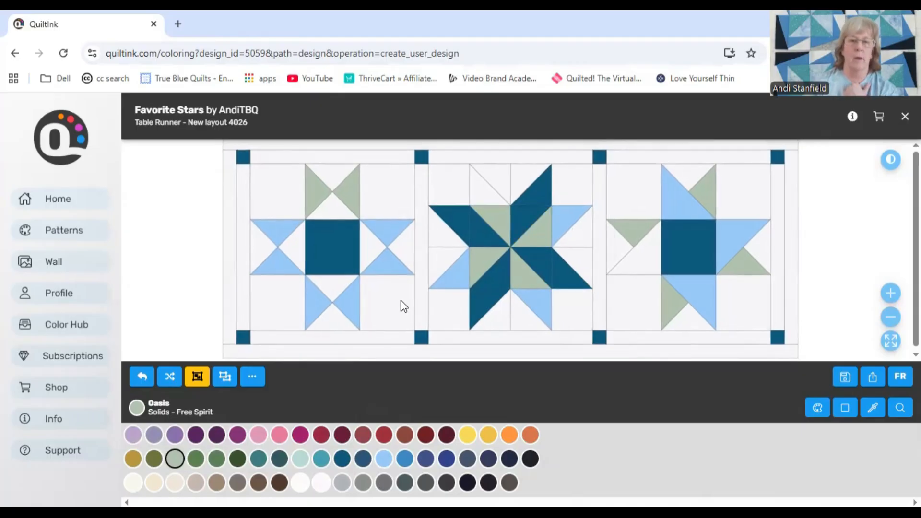
# Alternate Oasis and Blue Bell around the first star's outer points, and fill the uncolored points of the middle and third stars with Blue Bell.
pyautogui.click(381, 232)
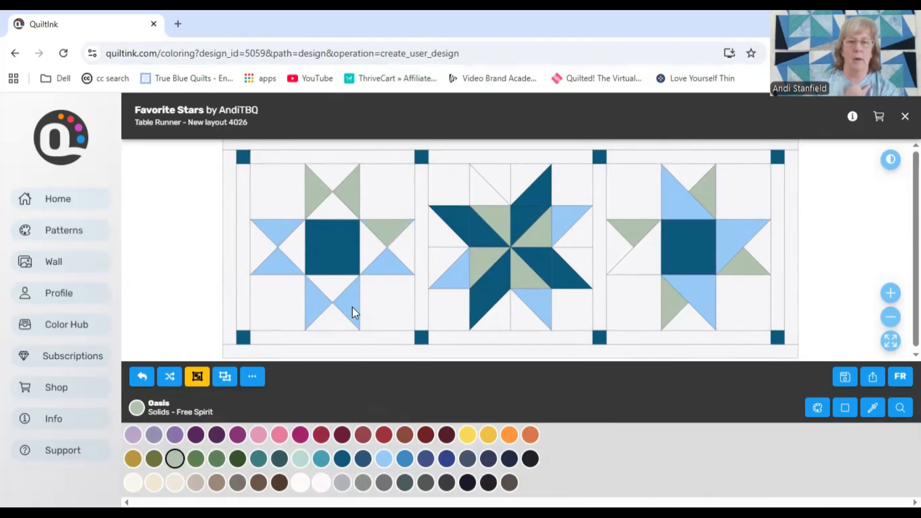
pyautogui.click(275, 267)
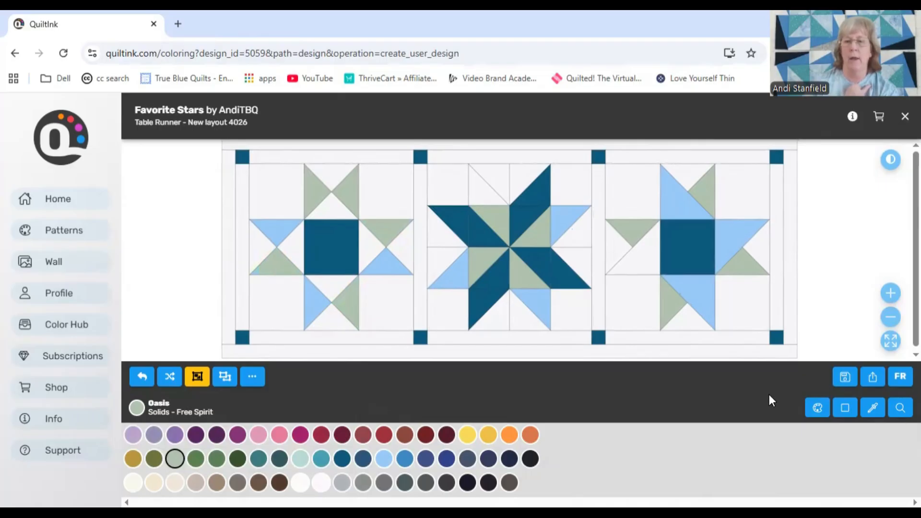
pyautogui.click(865, 411)
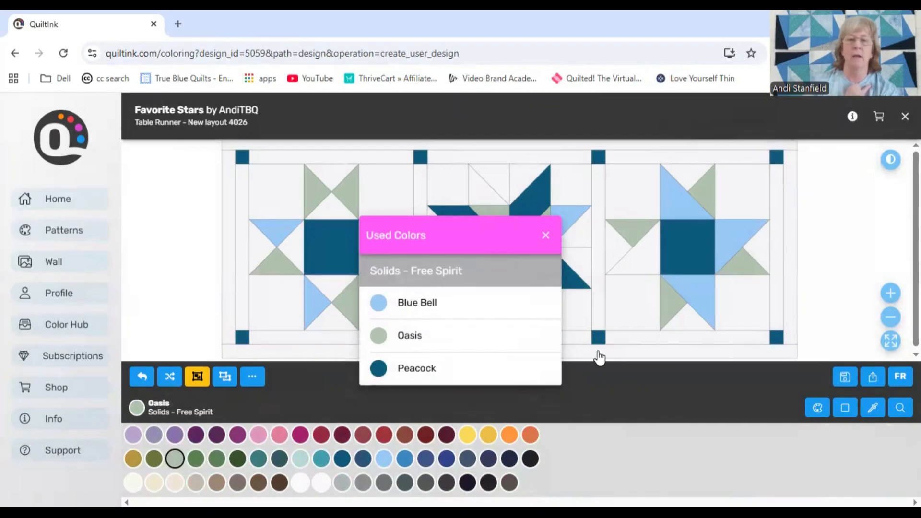
pyautogui.click(457, 306)
pyautogui.click(345, 194)
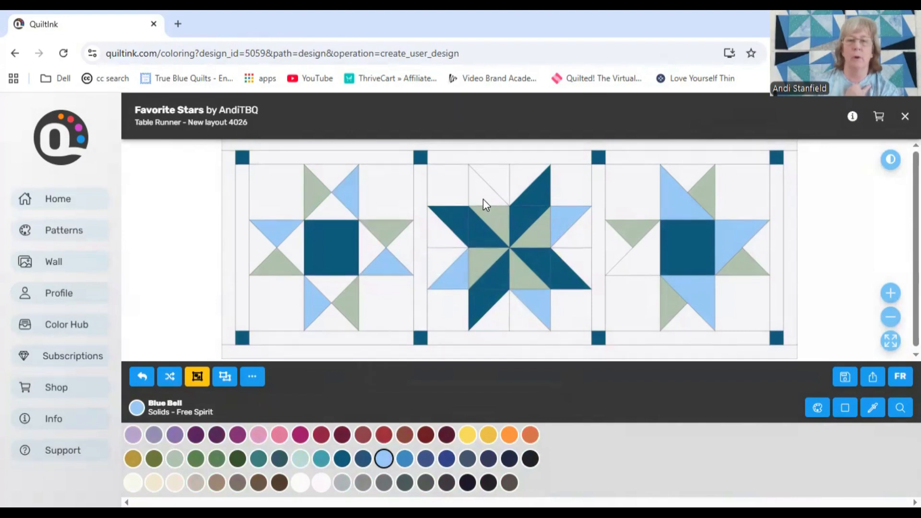
pyautogui.click(482, 200)
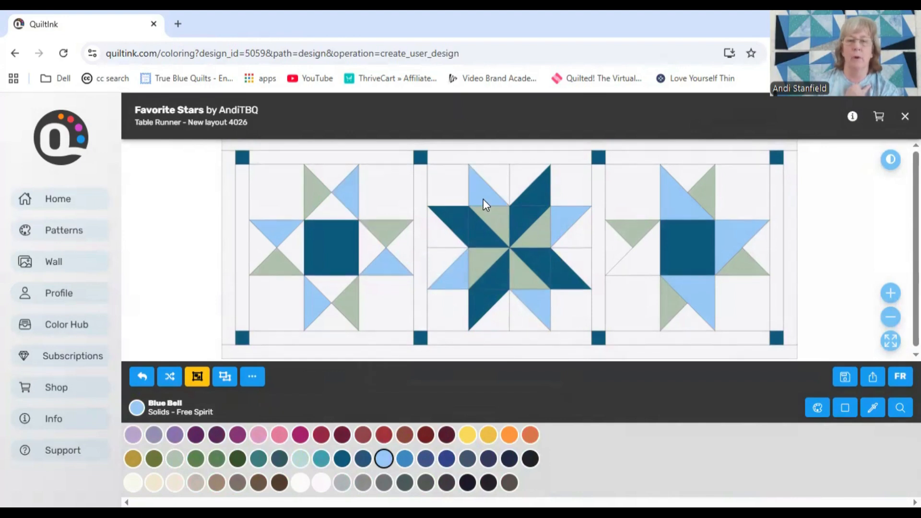
pyautogui.click(642, 264)
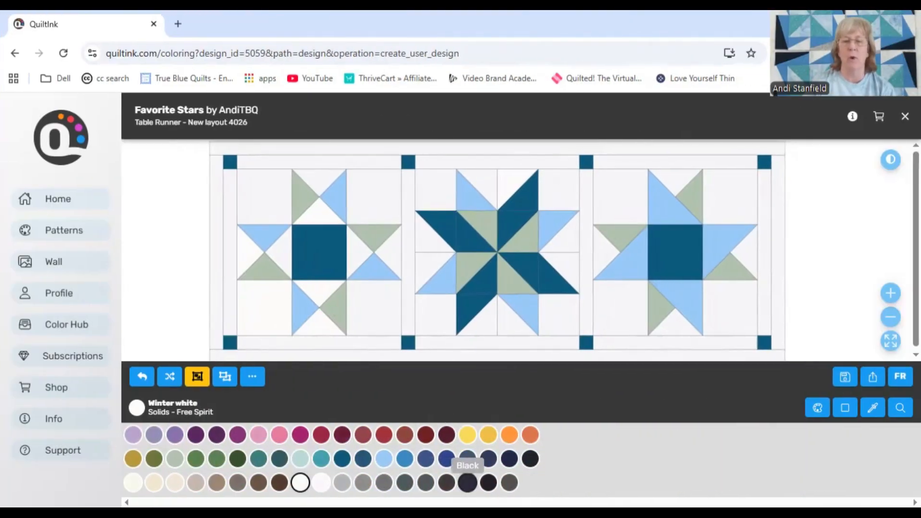
# Fill the third star's background, its four corner squares and the triangles between its points, with Black.
pyautogui.click(468, 482)
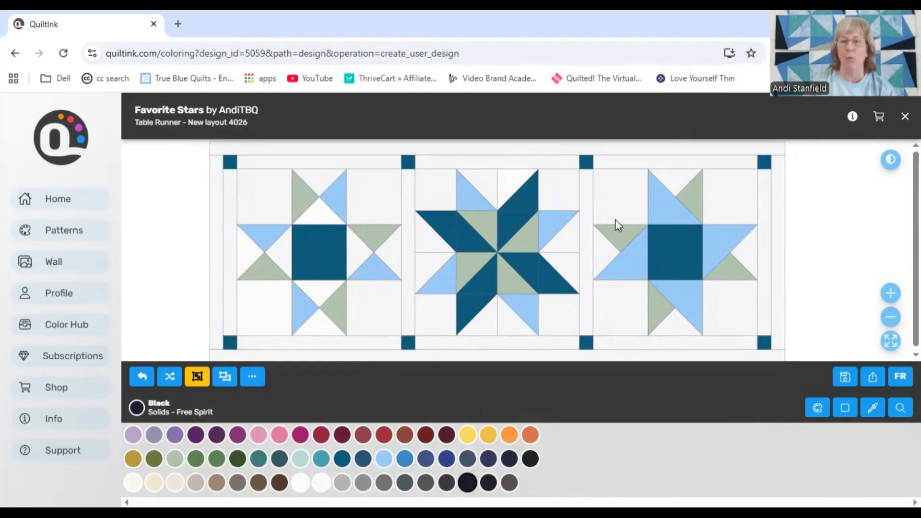
pyautogui.click(625, 206)
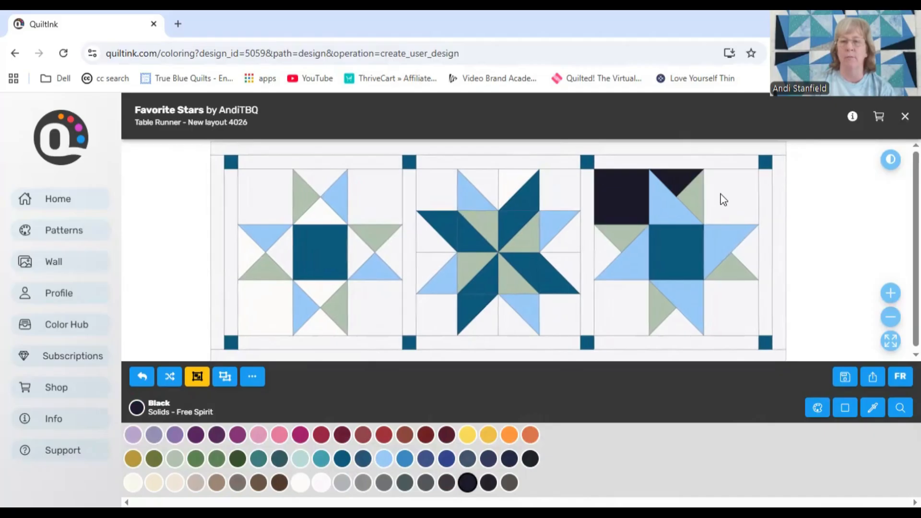
pyautogui.click(724, 197)
pyautogui.click(753, 243)
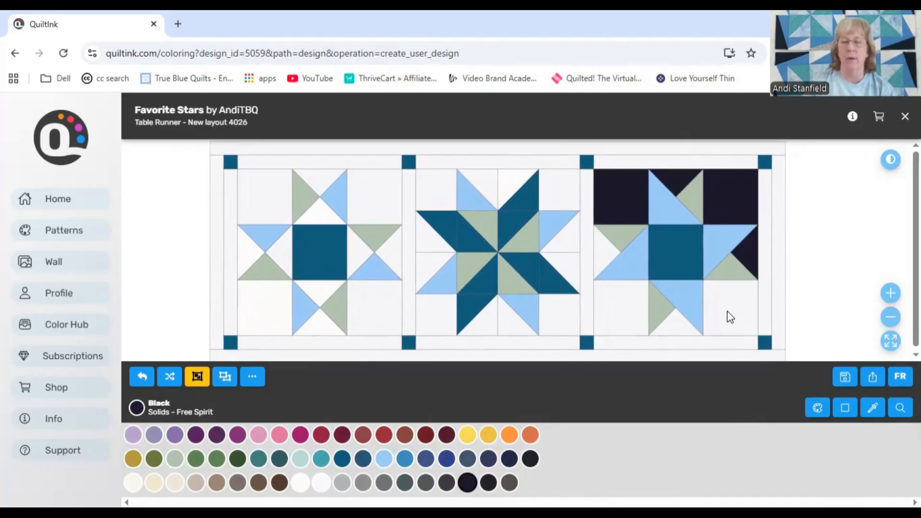
pyautogui.click(718, 301)
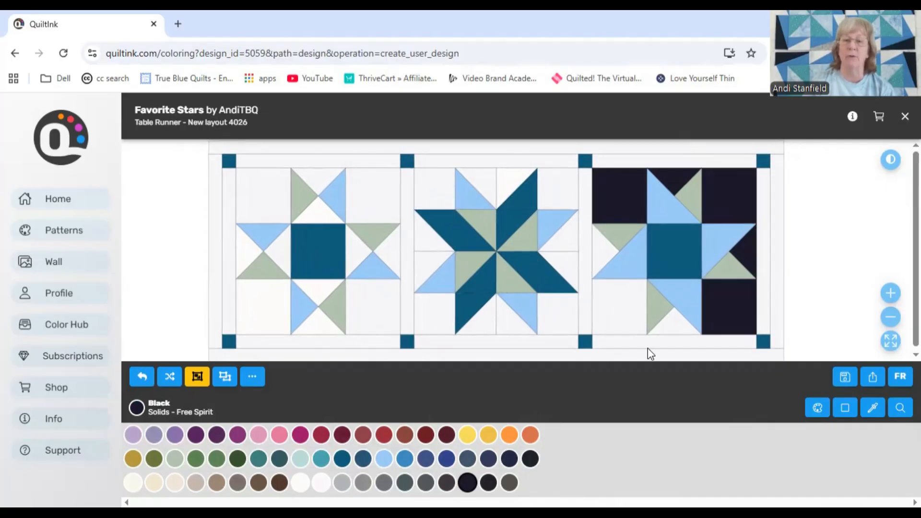
pyautogui.click(672, 329)
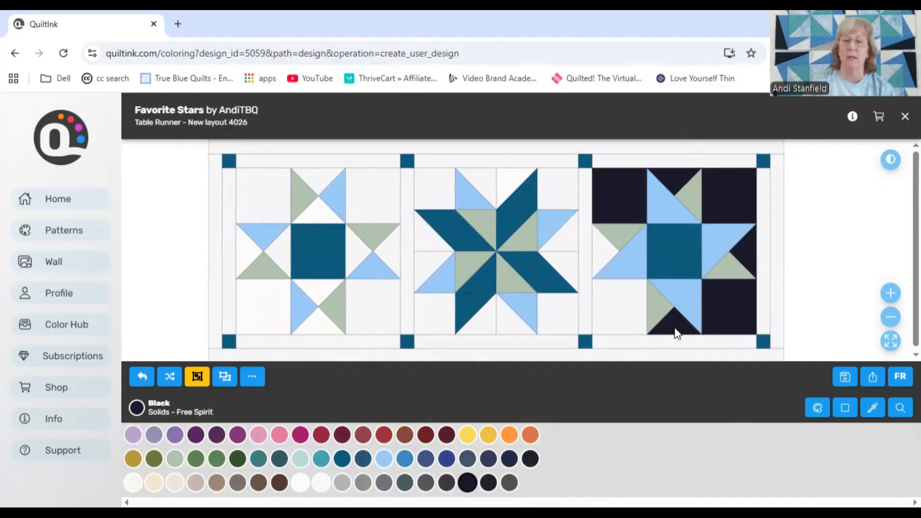
pyautogui.click(615, 295)
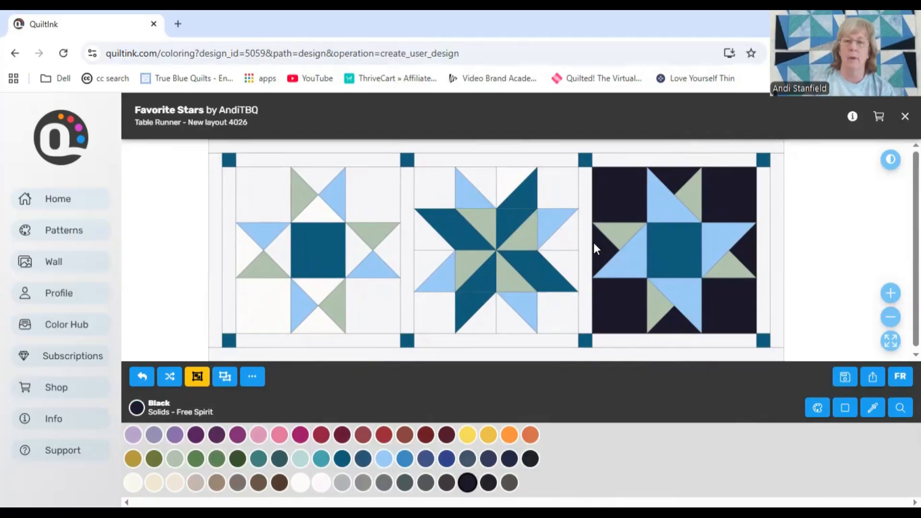
# Fill the middle star's background squares and triangles with Black.
pyautogui.click(541, 181)
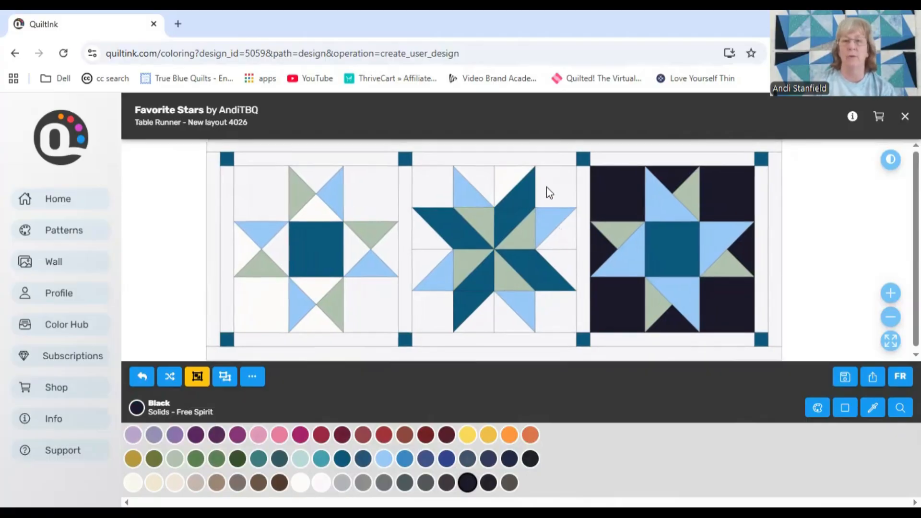
pyautogui.click(546, 187)
pyautogui.click(508, 177)
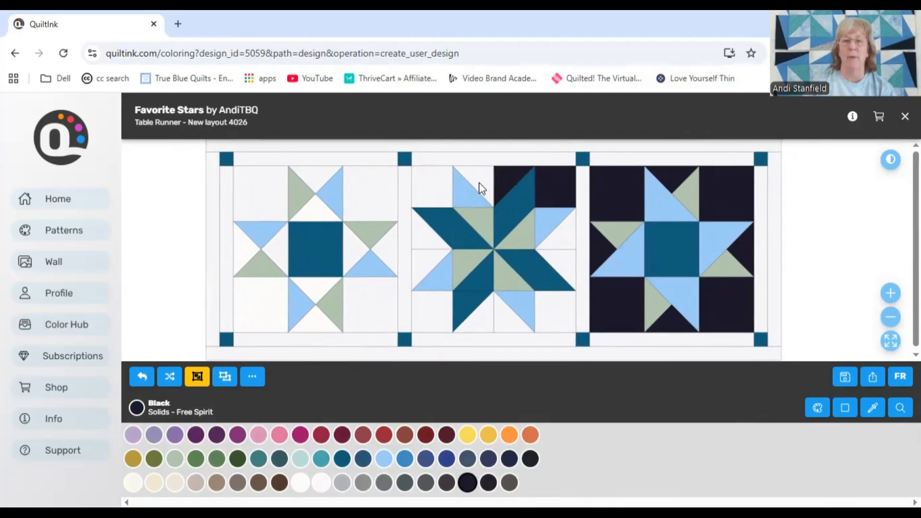
pyautogui.click(432, 191)
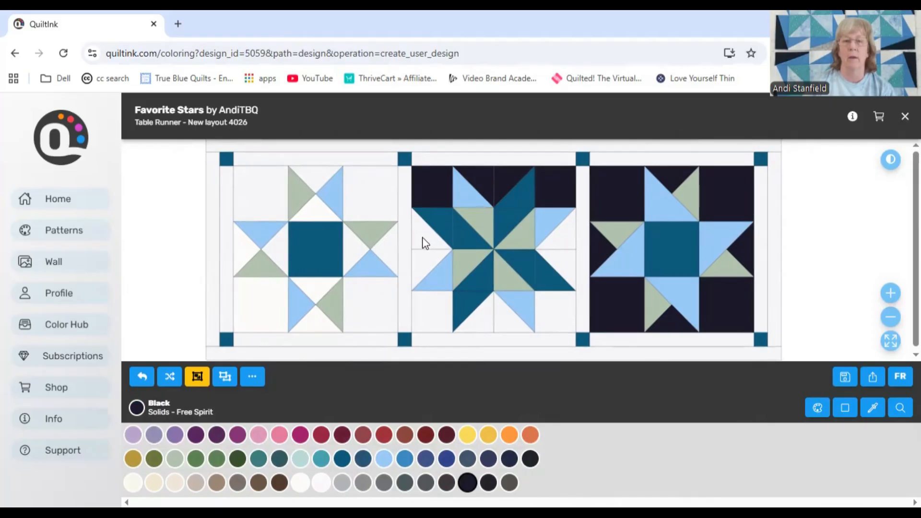
pyautogui.click(417, 266)
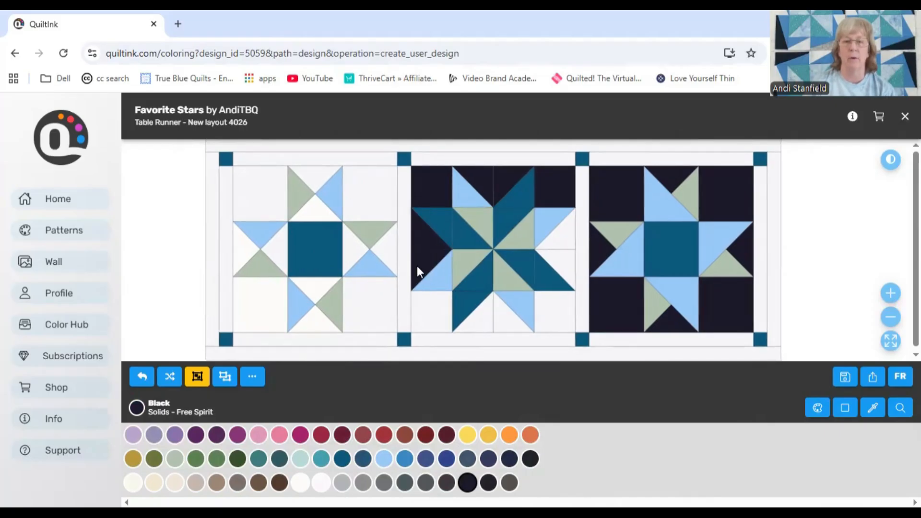
pyautogui.click(433, 316)
pyautogui.click(478, 325)
pyautogui.click(500, 320)
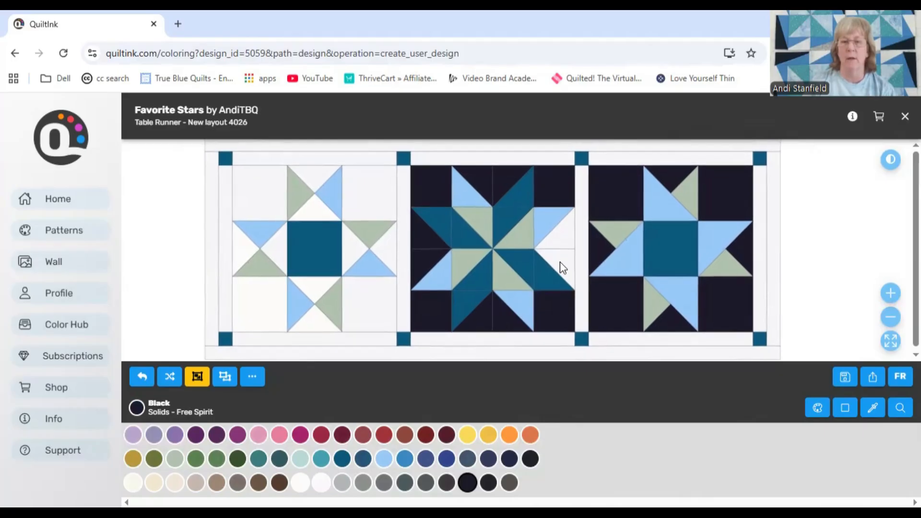
pyautogui.moveTo(564, 249); pyautogui.dragTo(562, 248)
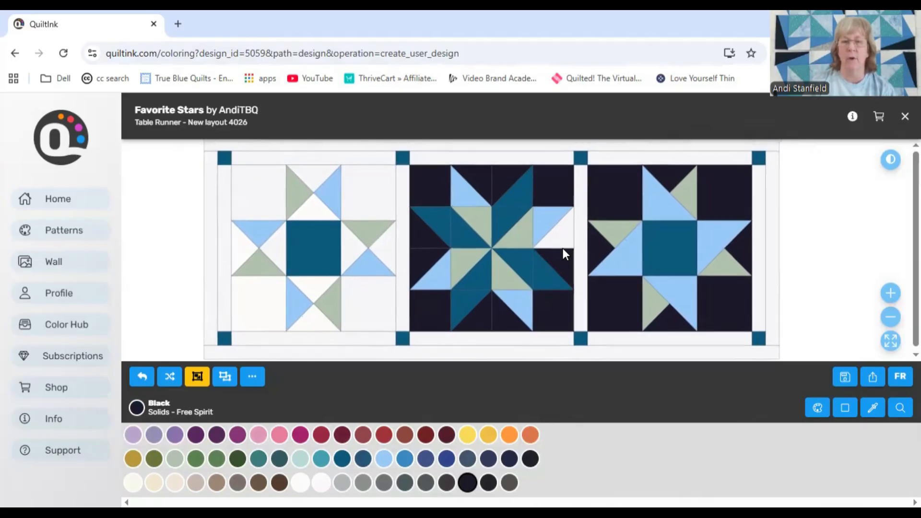
# Fill the first star's corner squares and outer background triangles with Black, leaving the inner triangles around its center uncolored.
pyautogui.click(371, 302)
pyautogui.click(389, 247)
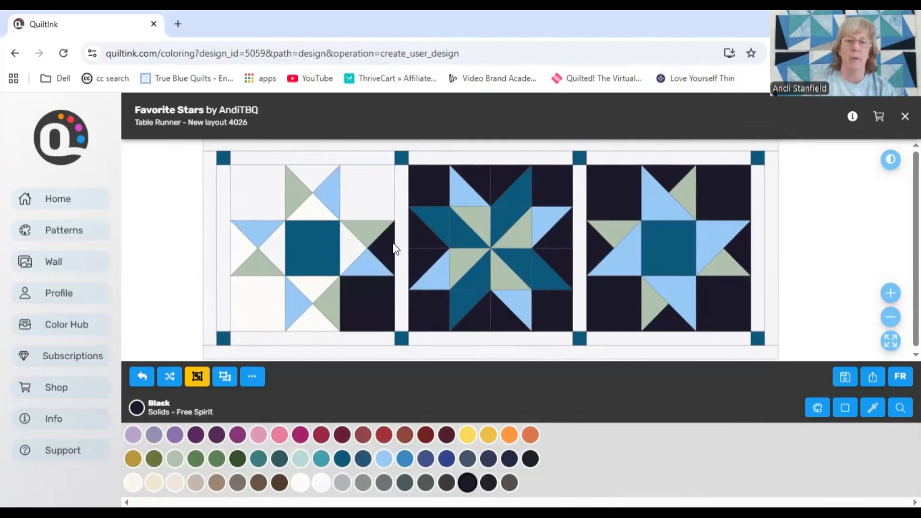
pyautogui.click(362, 205)
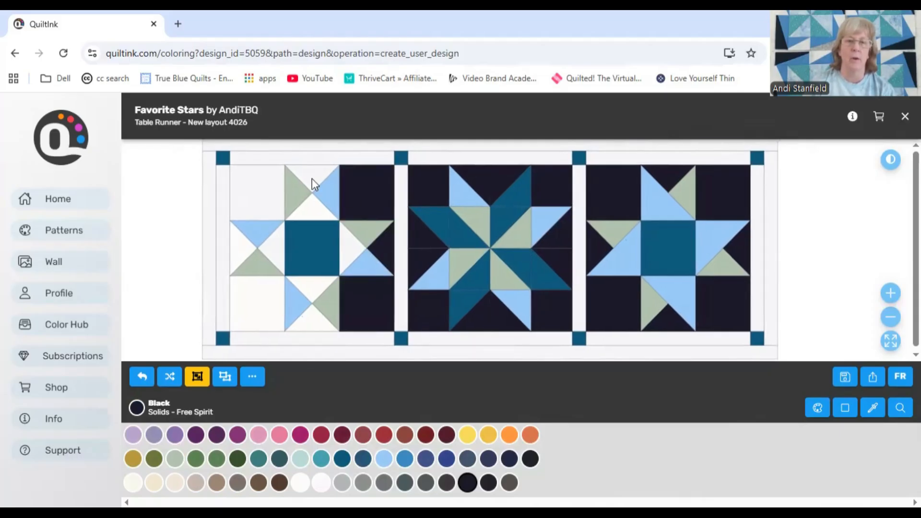
pyautogui.click(262, 191)
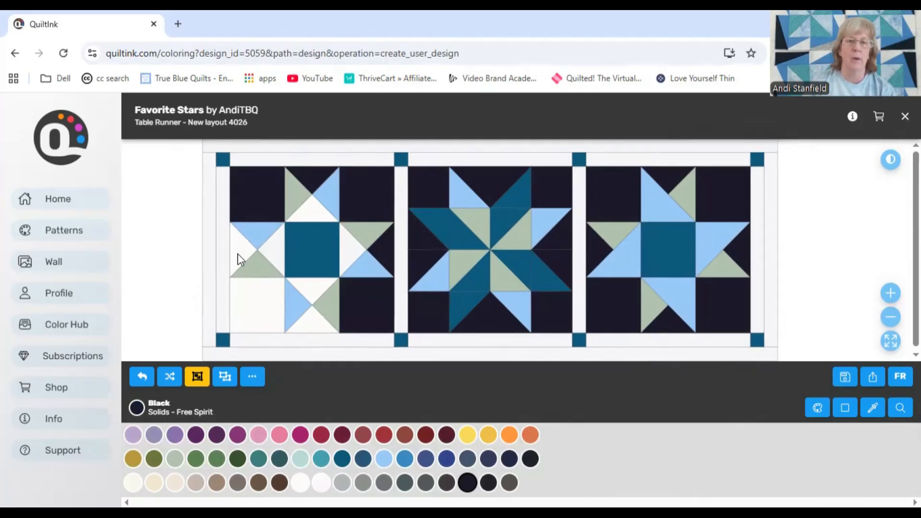
pyautogui.click(242, 255)
pyautogui.click(262, 311)
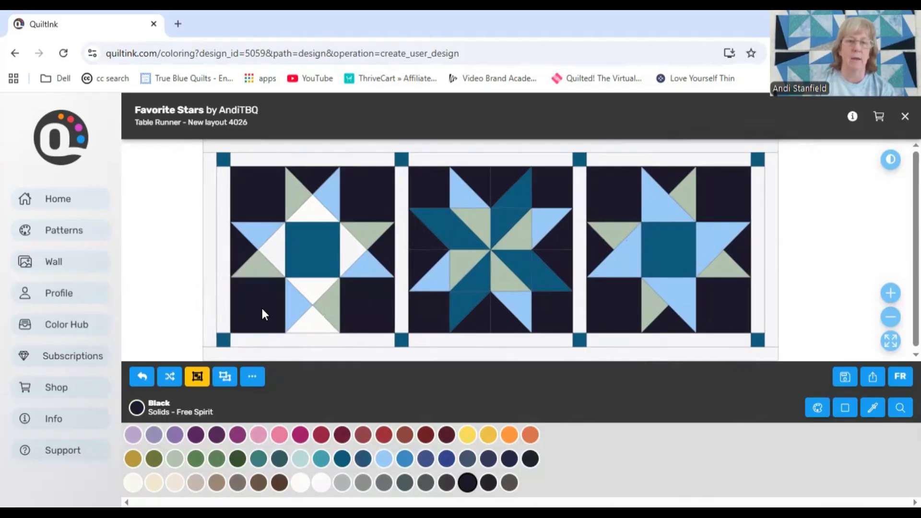
pyautogui.click(318, 330)
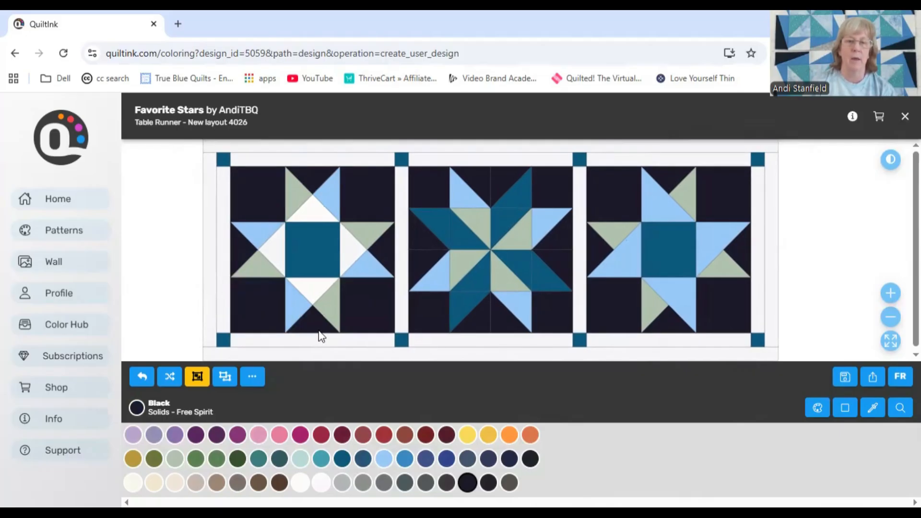
# Color all four strips of the table runner's outer border in Black.
pyautogui.click(212, 249)
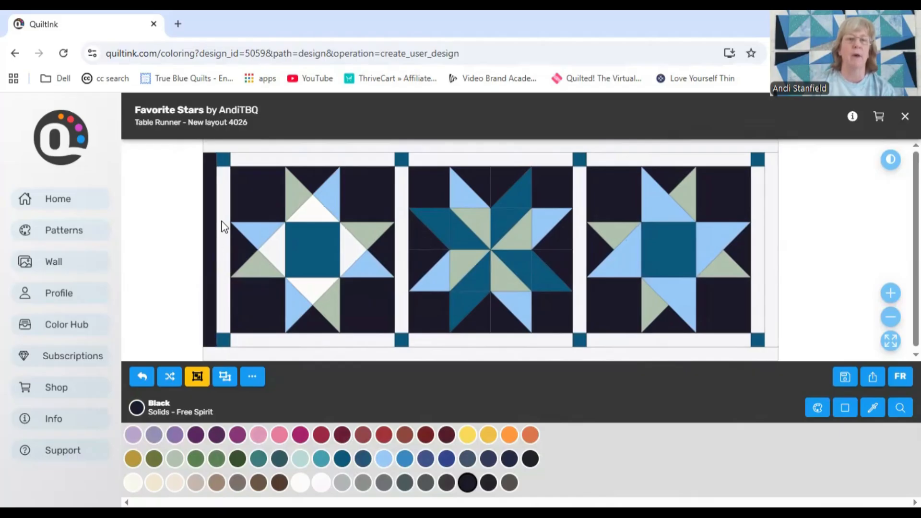
pyautogui.click(277, 148)
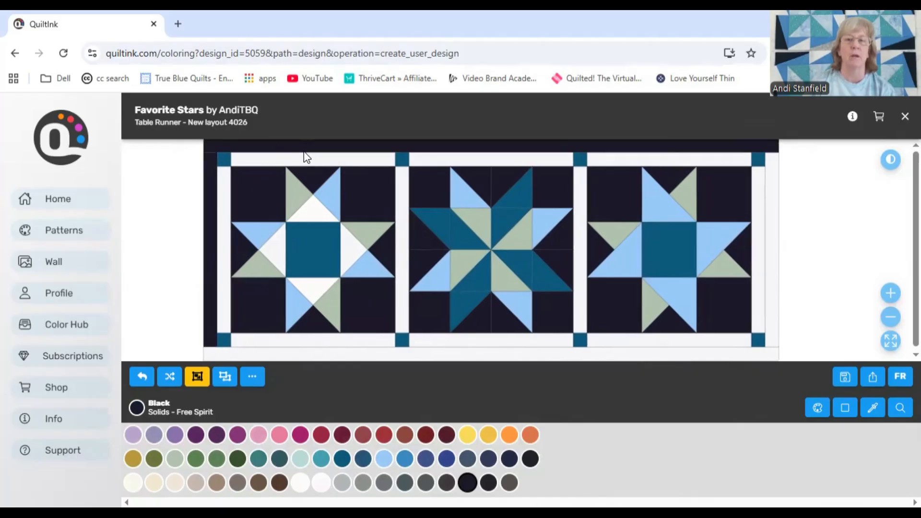
pyautogui.click(769, 249)
pyautogui.click(685, 355)
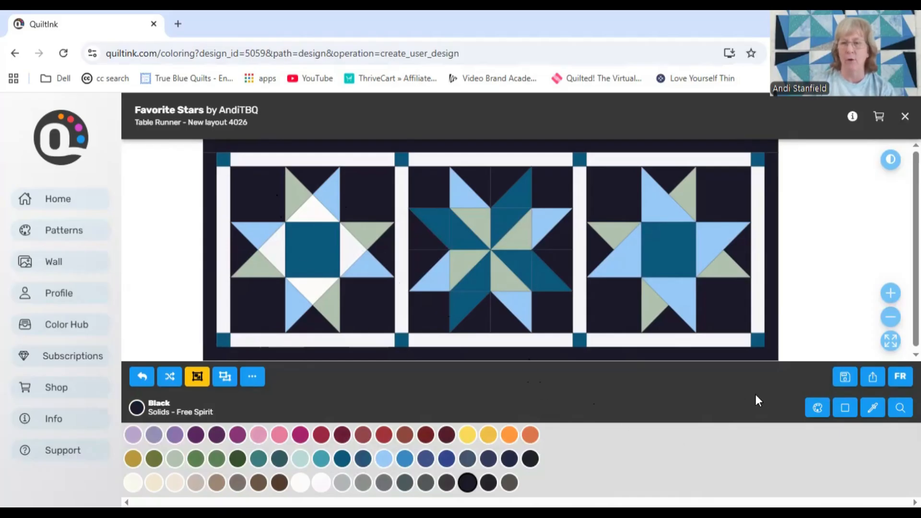
# Fill the four inner triangles around the first star's center square with Oasis from the used colors.
pyautogui.click(873, 407)
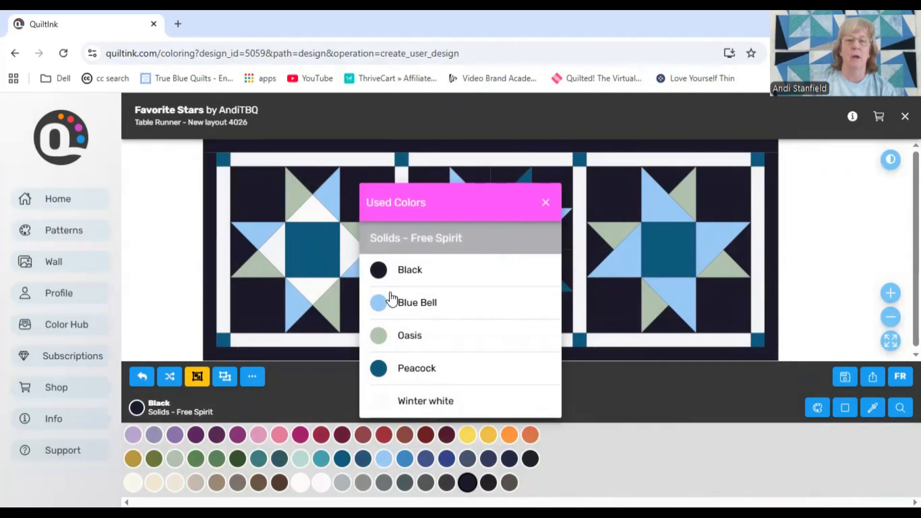
pyautogui.click(404, 340)
pyautogui.click(273, 255)
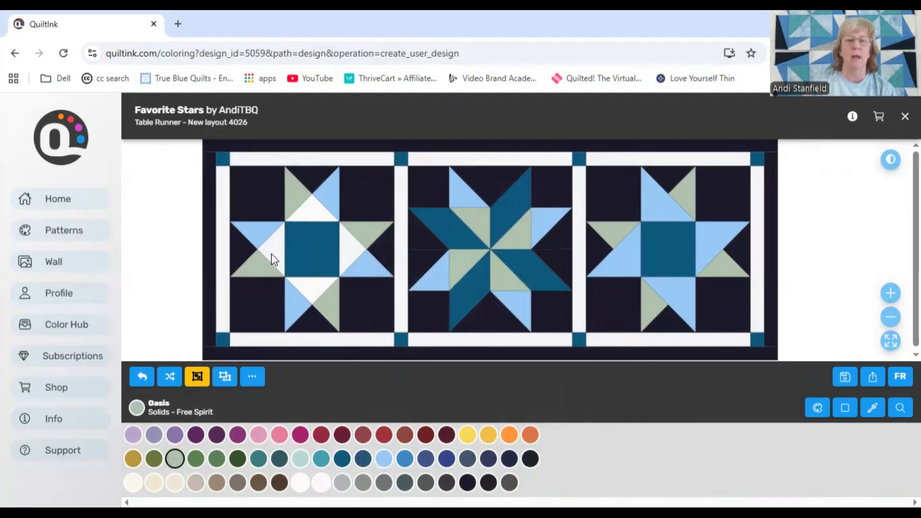
pyautogui.click(317, 213)
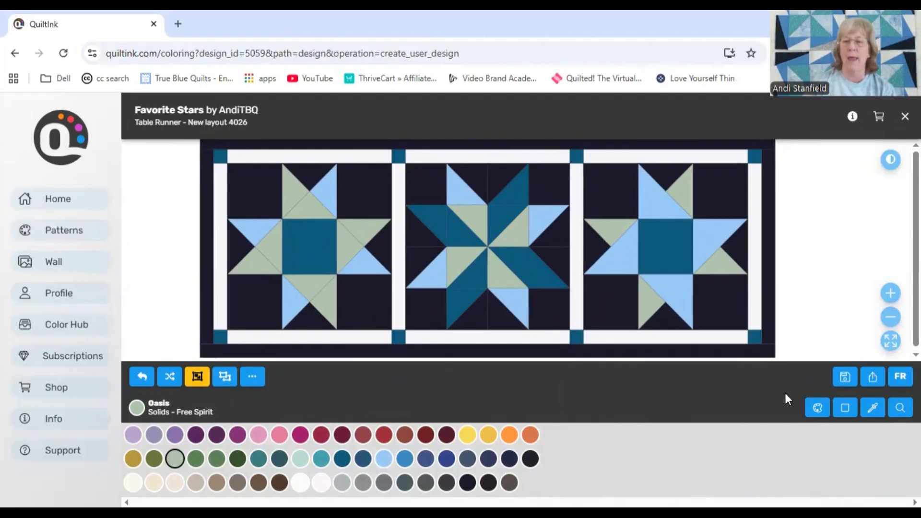
# Recolor the first star's lower-left outer point in Blue Bell from the used colors.
pyautogui.click(872, 408)
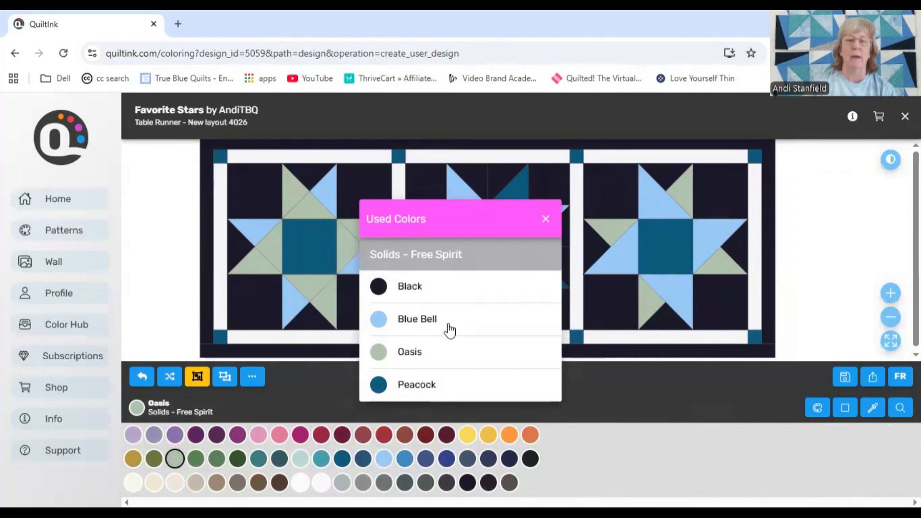
pyautogui.click(448, 322)
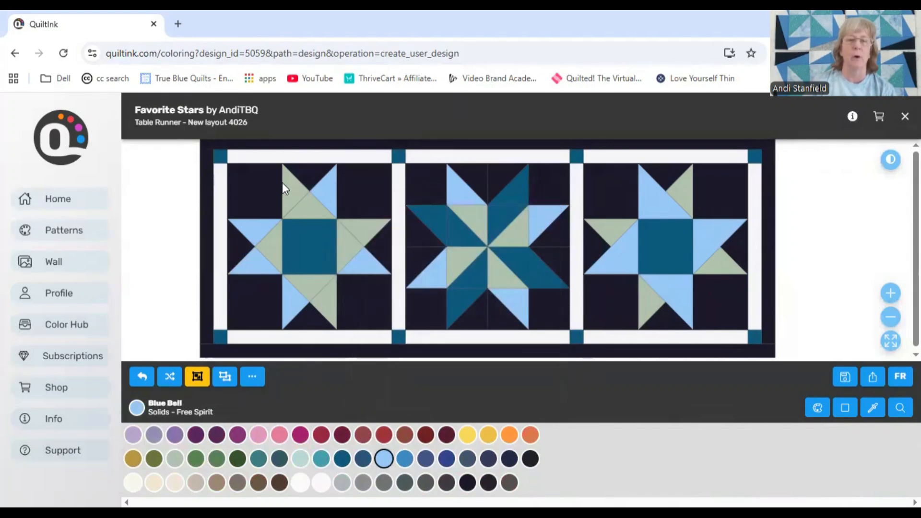